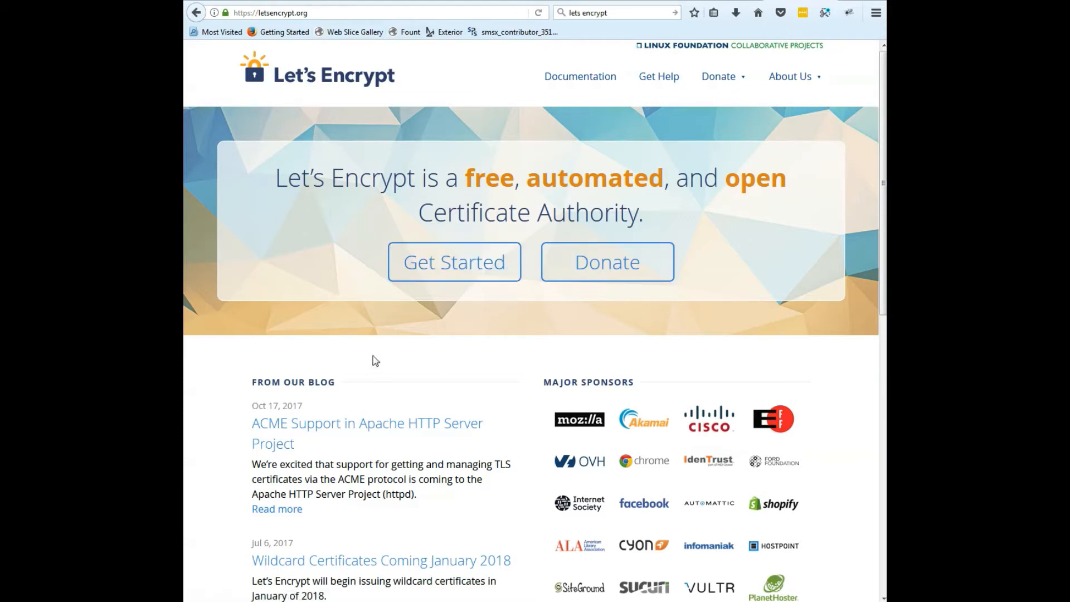
# Step: Look over the Let's Encrypt home page, including its blog posts and major sponsors
pyautogui.scroll(-4, 485, 354)
pyautogui.scroll(-3, 488, 354)
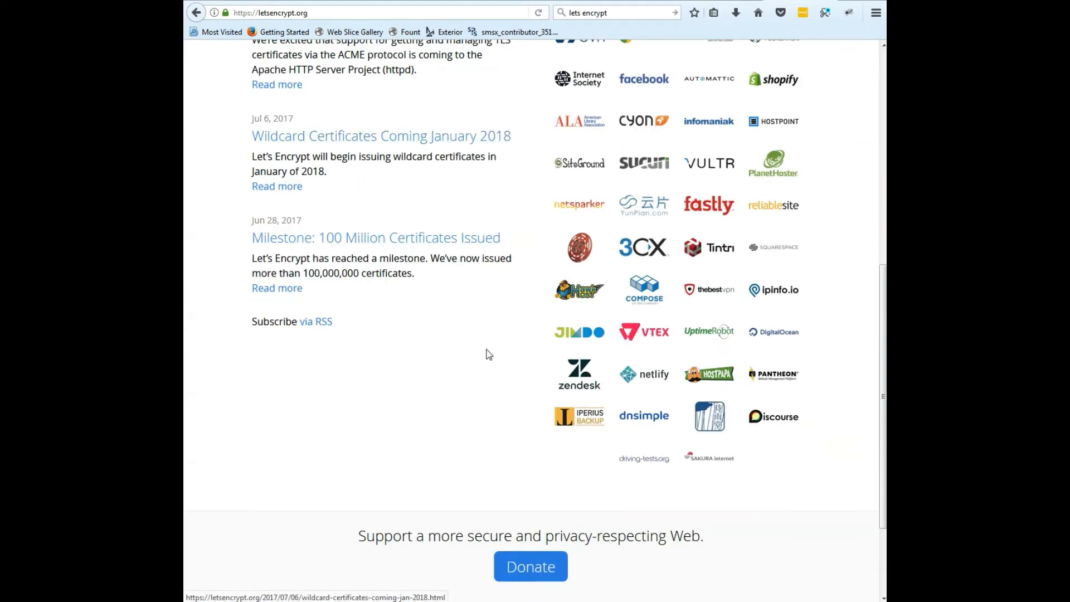
pyautogui.scroll(7, 488, 352)
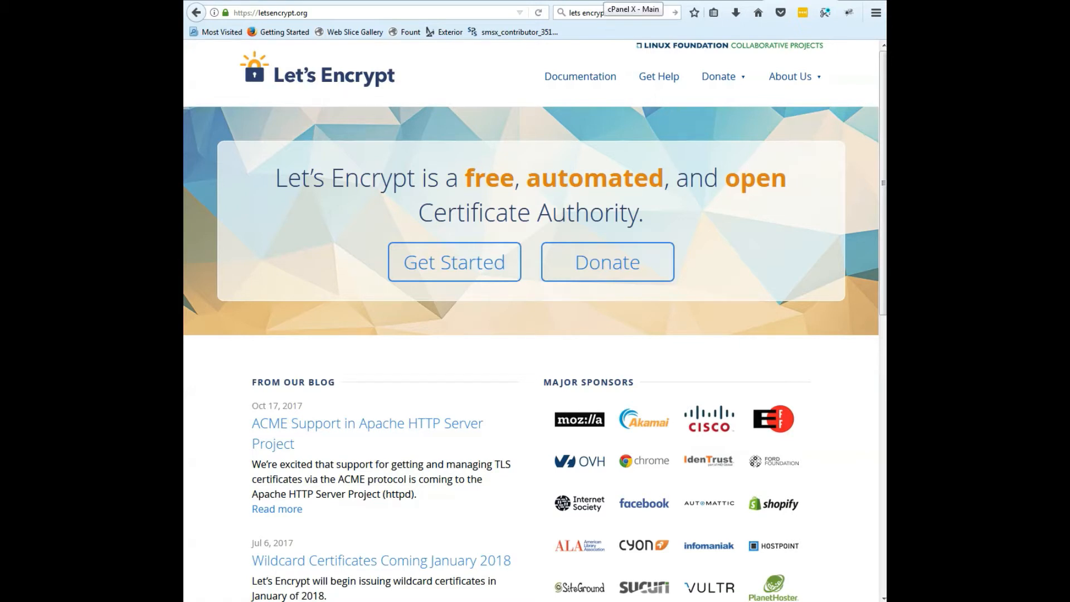
# Step: Switch to the cPanel home page and look through its sections of hosting tools
pyautogui.click(604, 1)
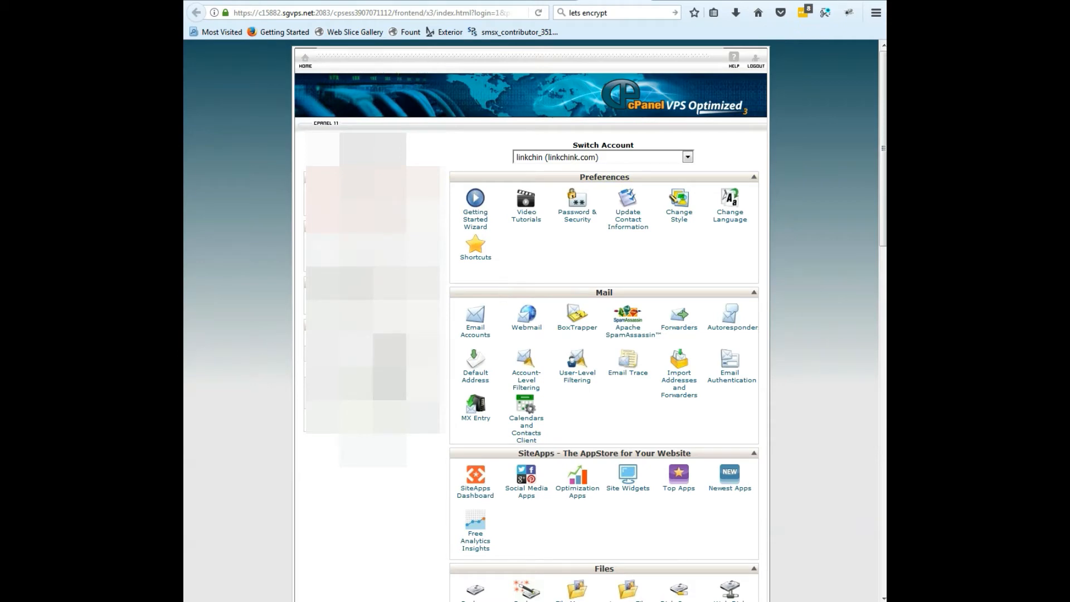
pyautogui.scroll(-12, 523, 183)
pyautogui.scroll(-4, 604, 321)
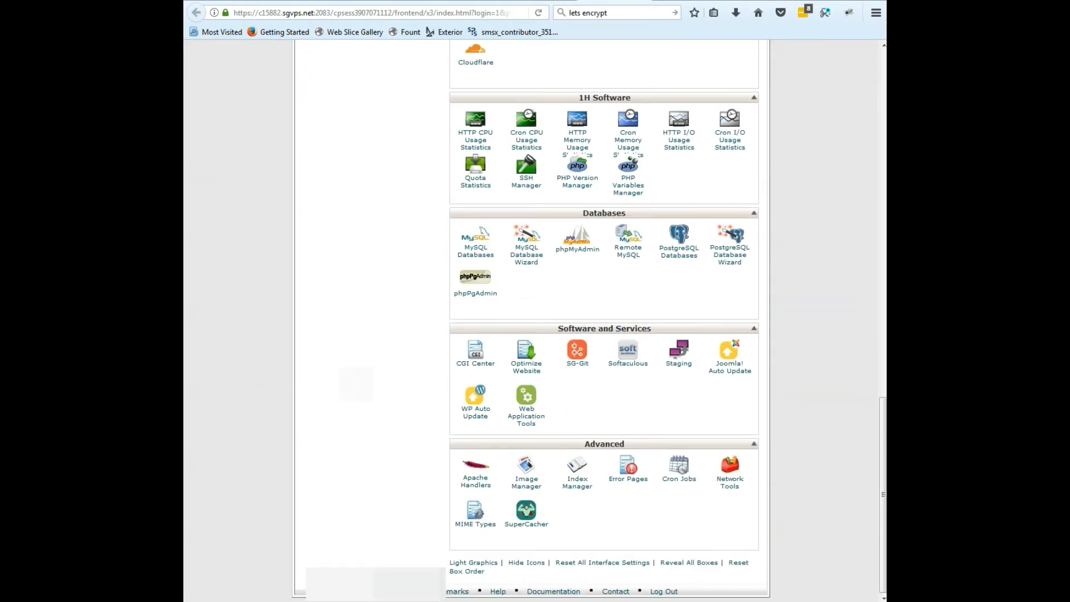
pyautogui.scroll(2, 604, 321)
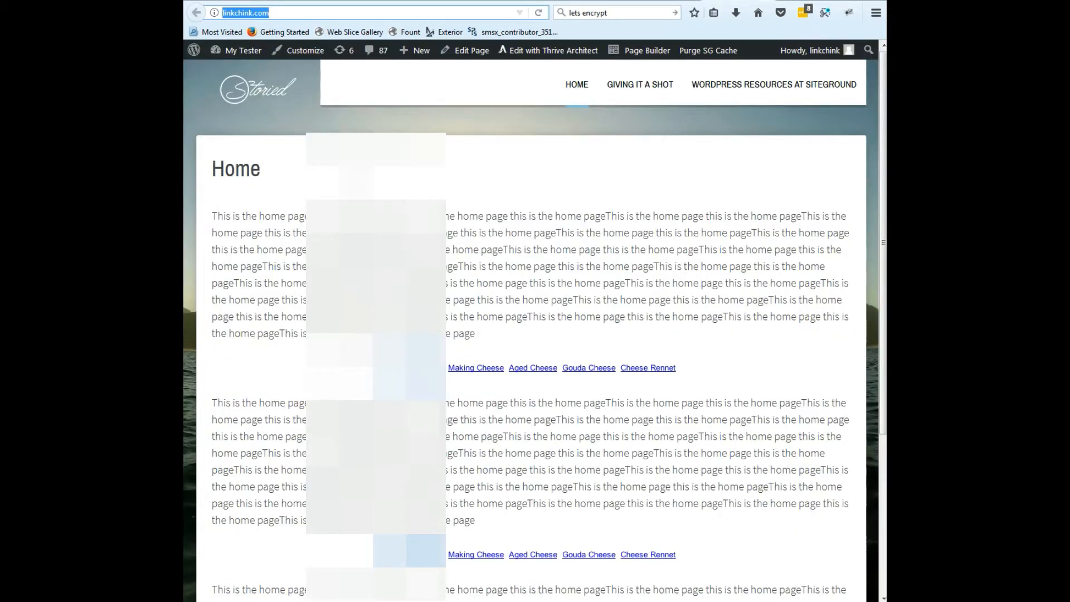
pyautogui.press('Return')
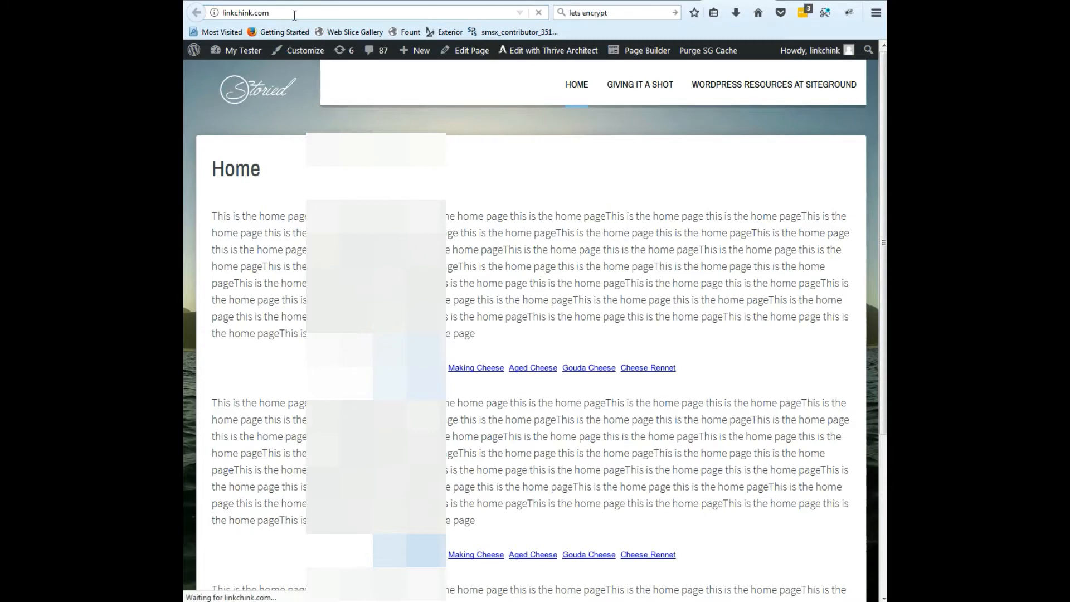
pyautogui.click(294, 12)
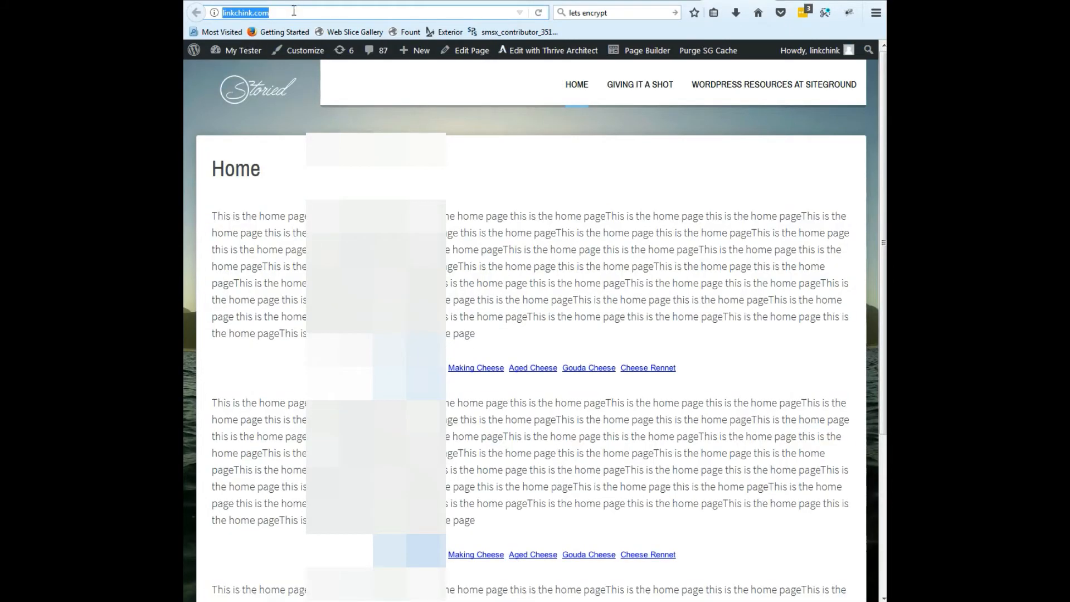
pyautogui.write('http://linkchink.com/')
pyautogui.click(236, 13)
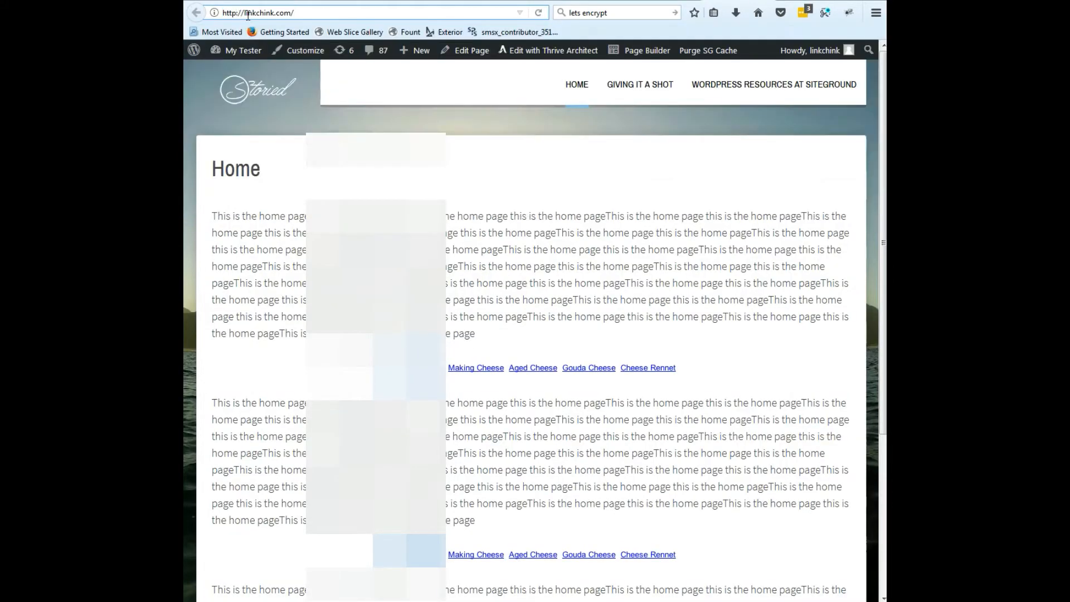
pyautogui.click(537, 13)
# Step: Return to the cPanel home page, find "ssl" on it and open the Let's Encrypt tool under Security
pyautogui.hotkey('ctrl', 'Tab')
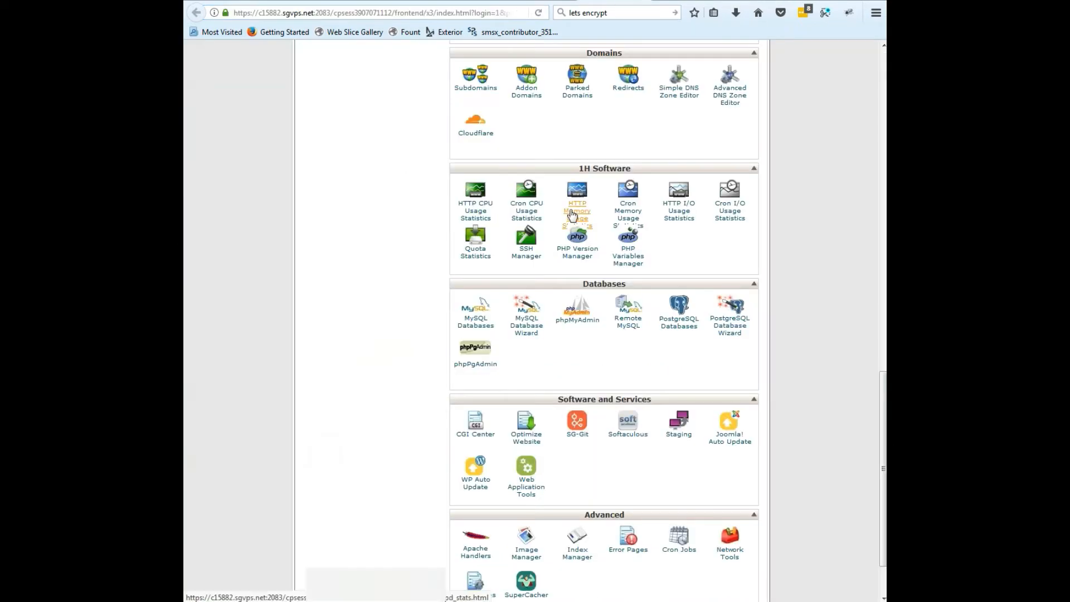
pyautogui.scroll(-2, 574, 211)
pyautogui.scroll(4, 609, 286)
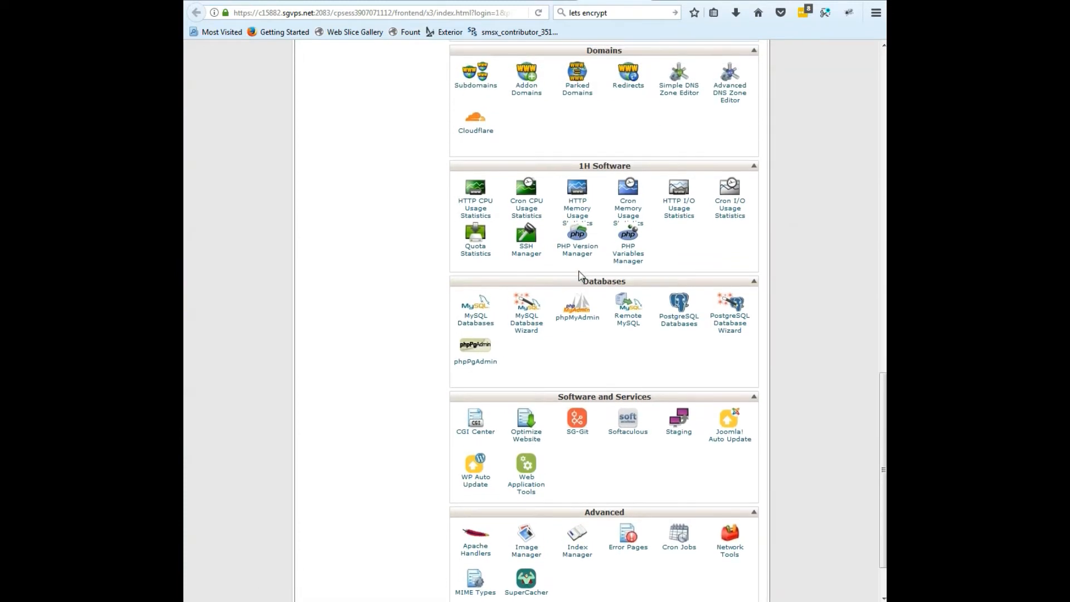
pyautogui.scroll(1, 608, 287)
pyautogui.hotkey('ctrl', 'f')
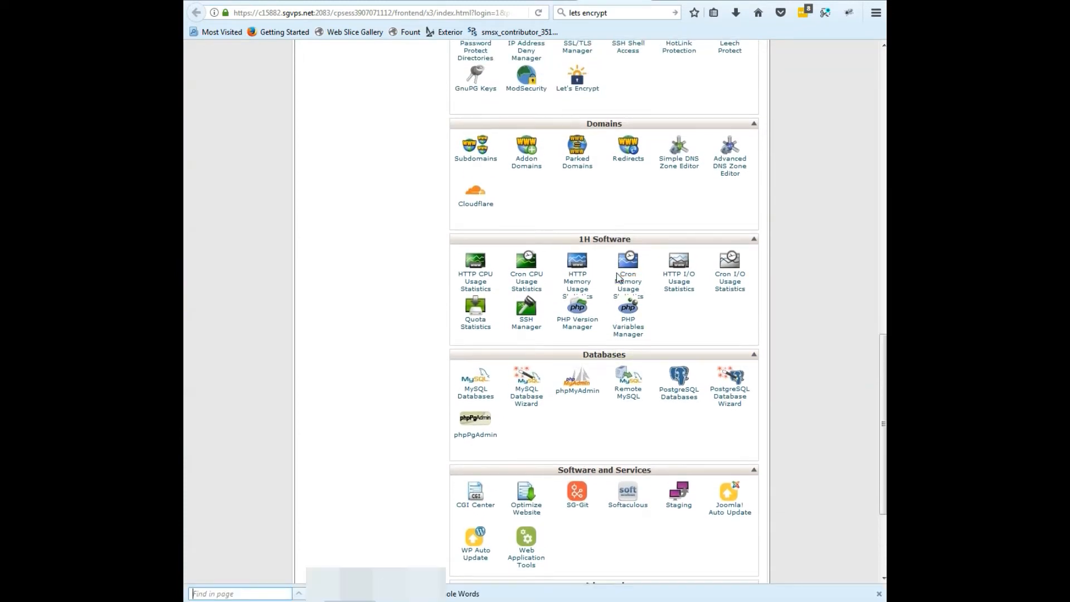
pyautogui.write('ssl')
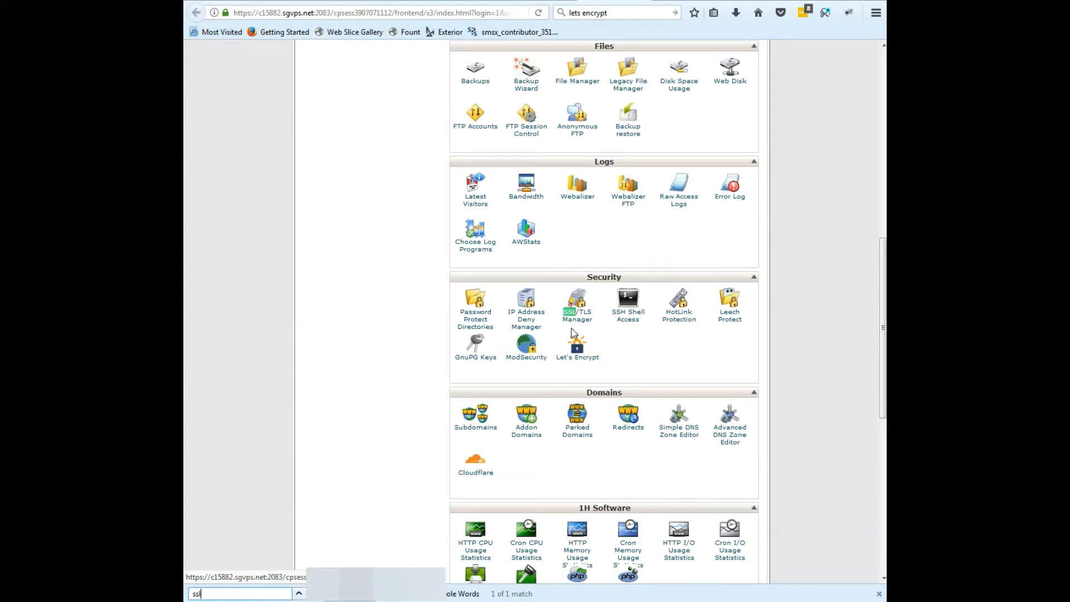
pyautogui.click(579, 359)
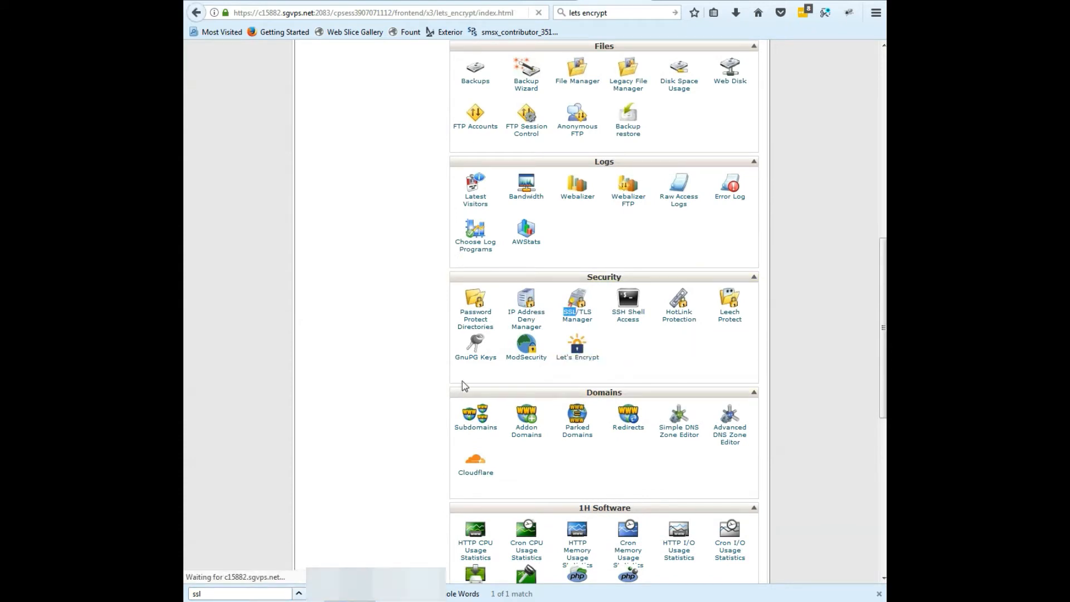
# Step: Install a new Let's Encrypt certificate for the domain linkchink.com, and view the installed certificate's details
pyautogui.scroll(-2, 455, 234)
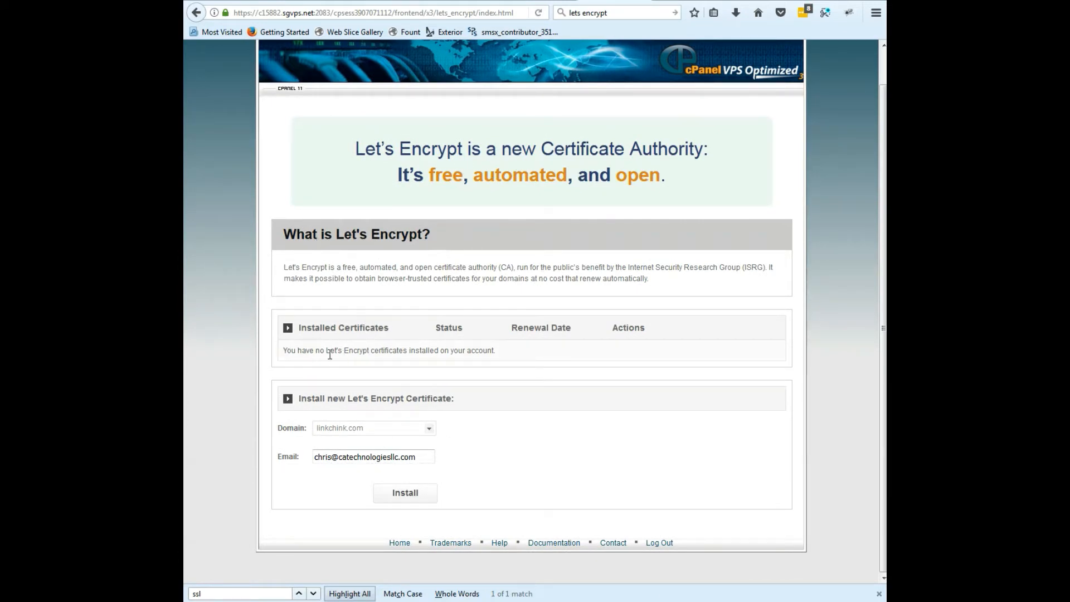
pyautogui.click(427, 429)
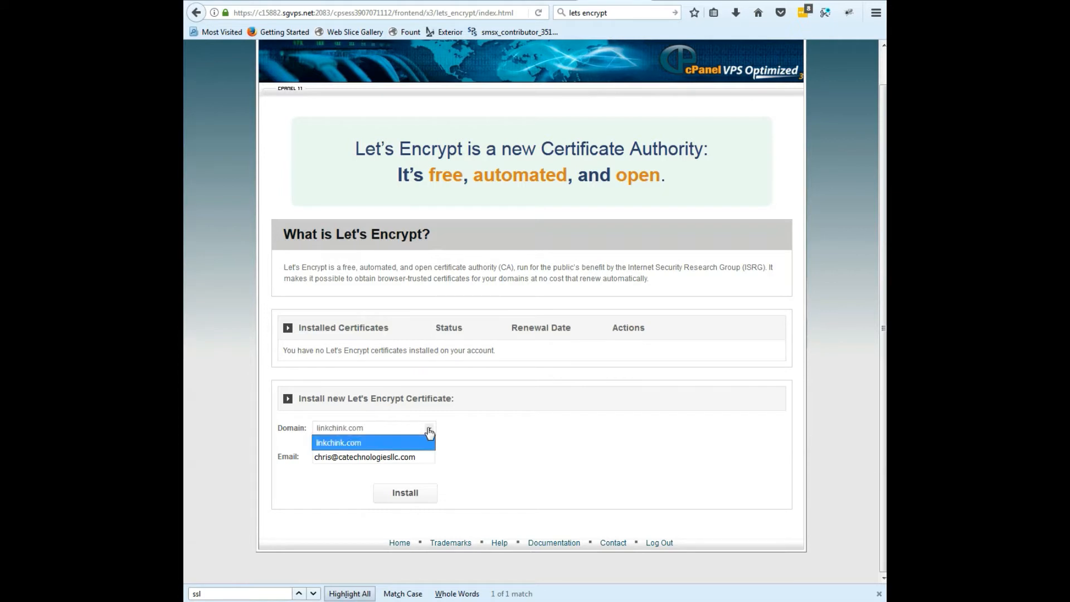
pyautogui.click(342, 441)
pyautogui.click(396, 493)
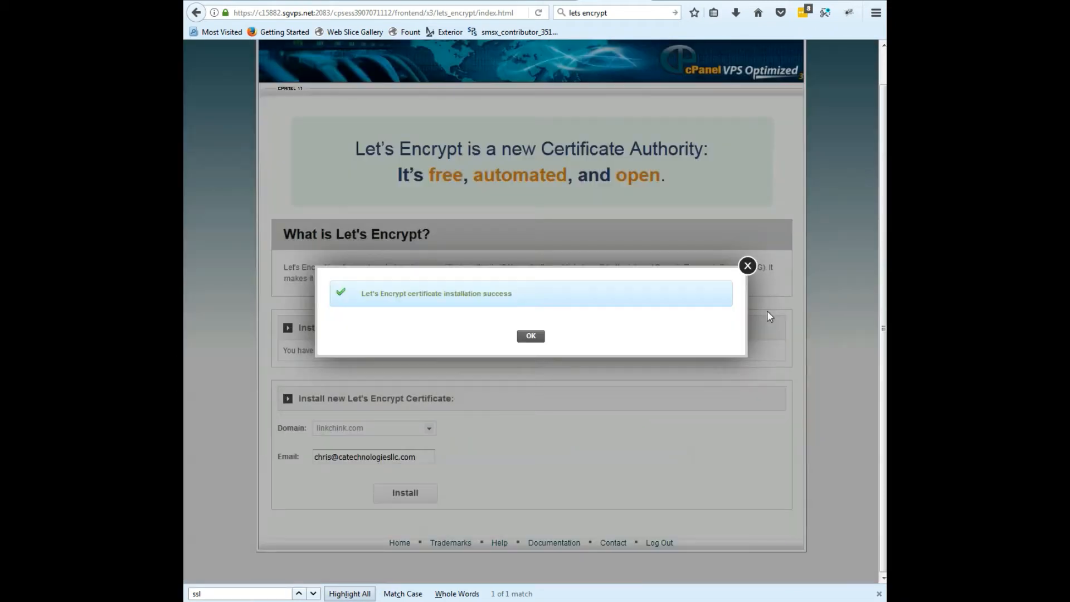
pyautogui.click(533, 338)
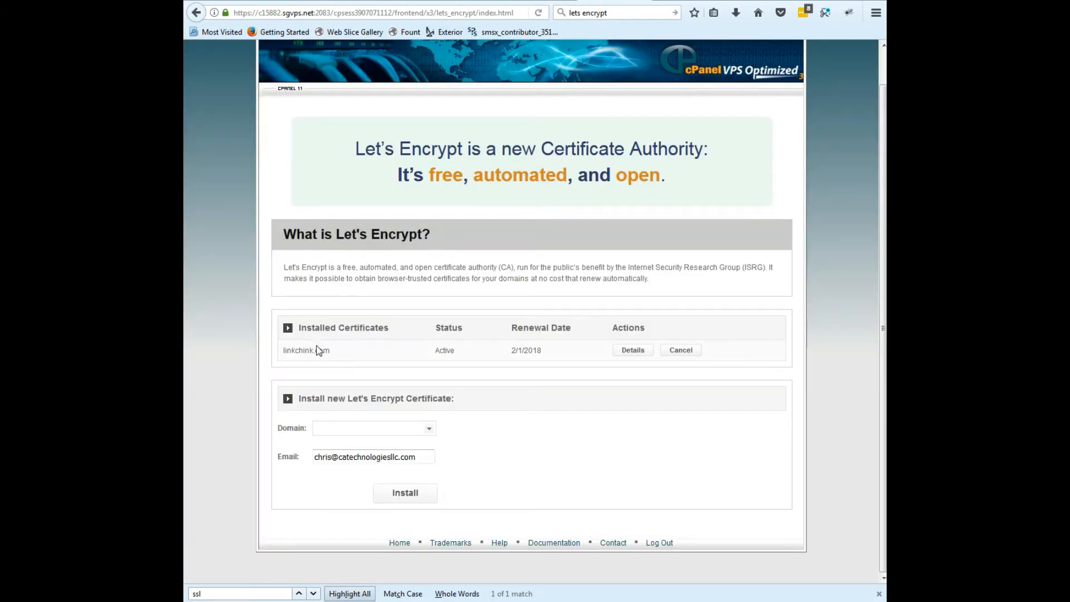
pyautogui.click(633, 351)
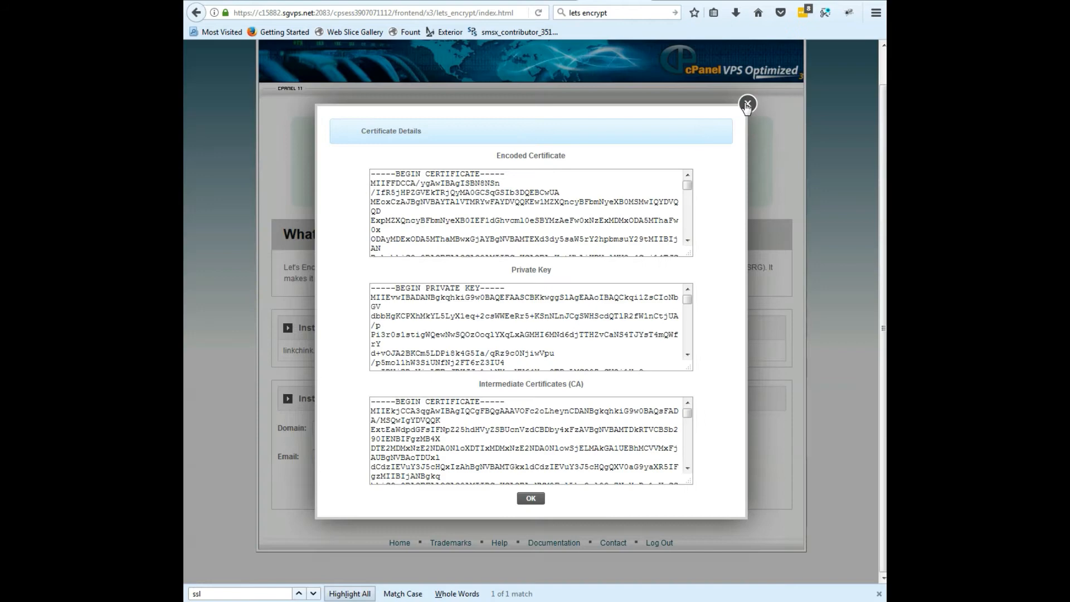
pyautogui.click(746, 105)
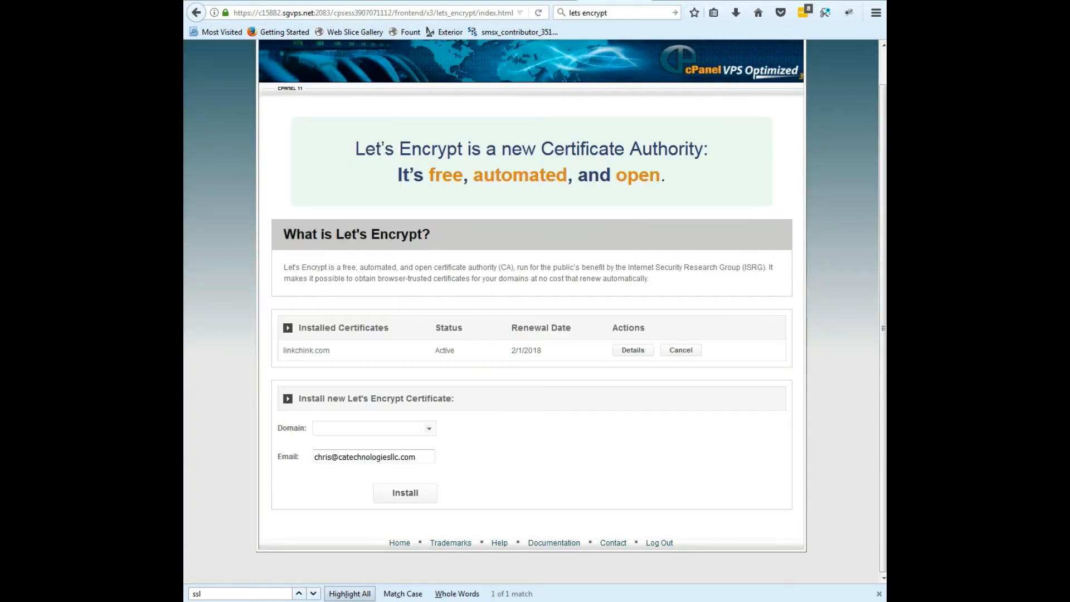
pyautogui.click(680, 1)
pyautogui.click(541, 13)
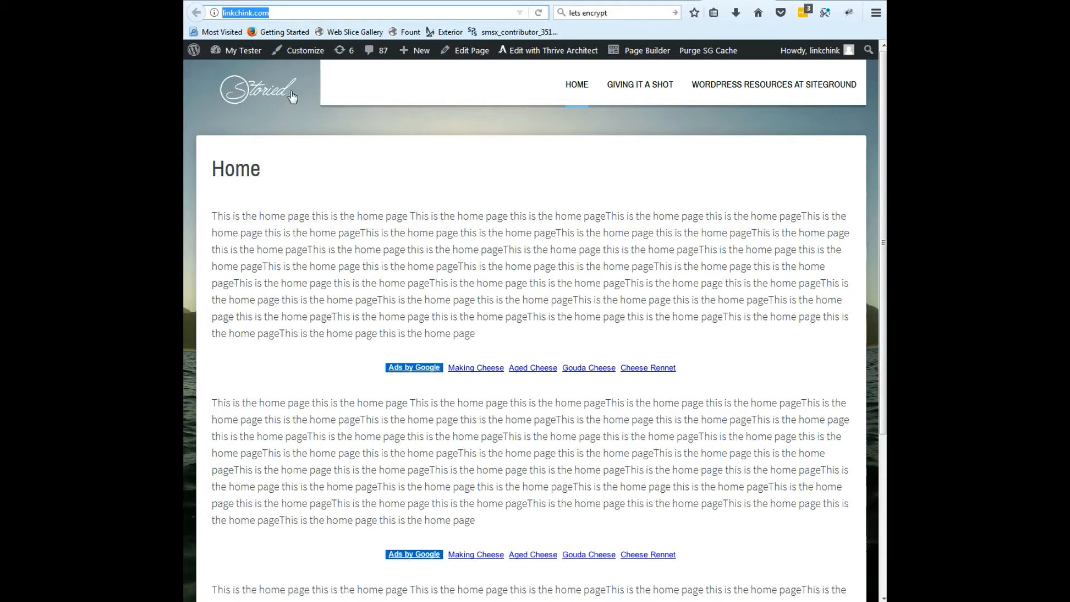
pyautogui.click(290, 12)
pyautogui.tripleClick(291, 12)
pyautogui.write('http://linkchink.com/')
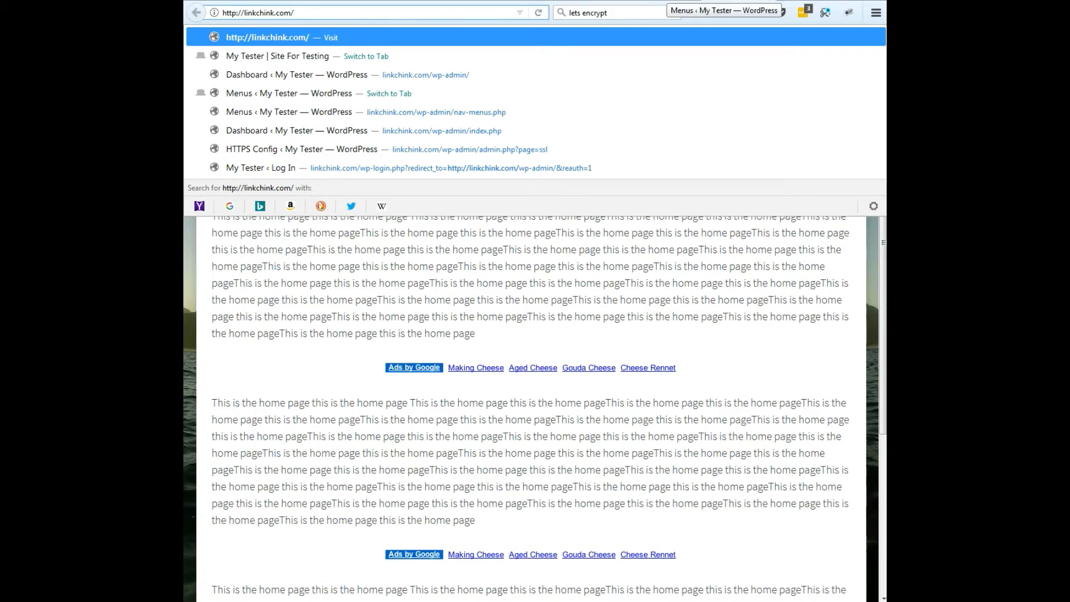
# Step: In the WordPress admin, open SG Optimizer's HTTPS Config, dismiss the image thumbnails notice and reload the page
pyautogui.hotkey('ctrl', 'Tab')
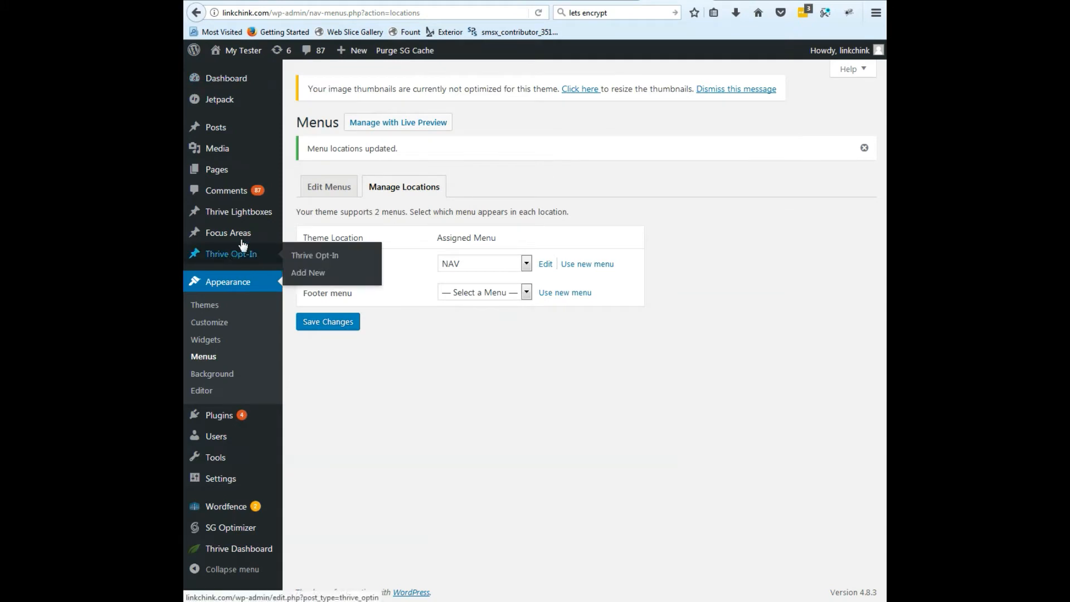
pyautogui.moveTo(228, 535)
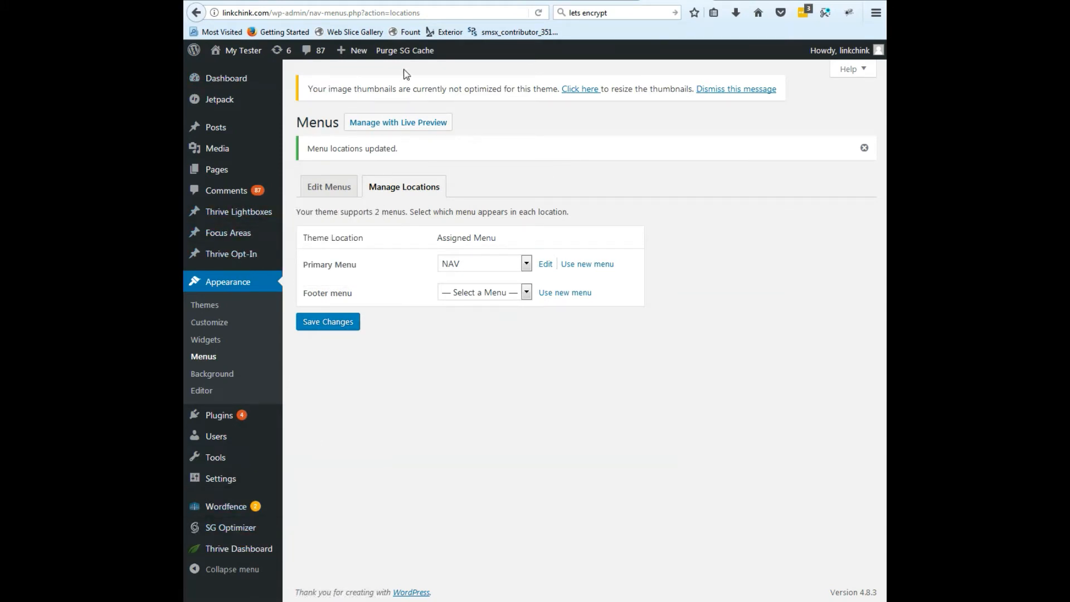
pyautogui.click(245, 538)
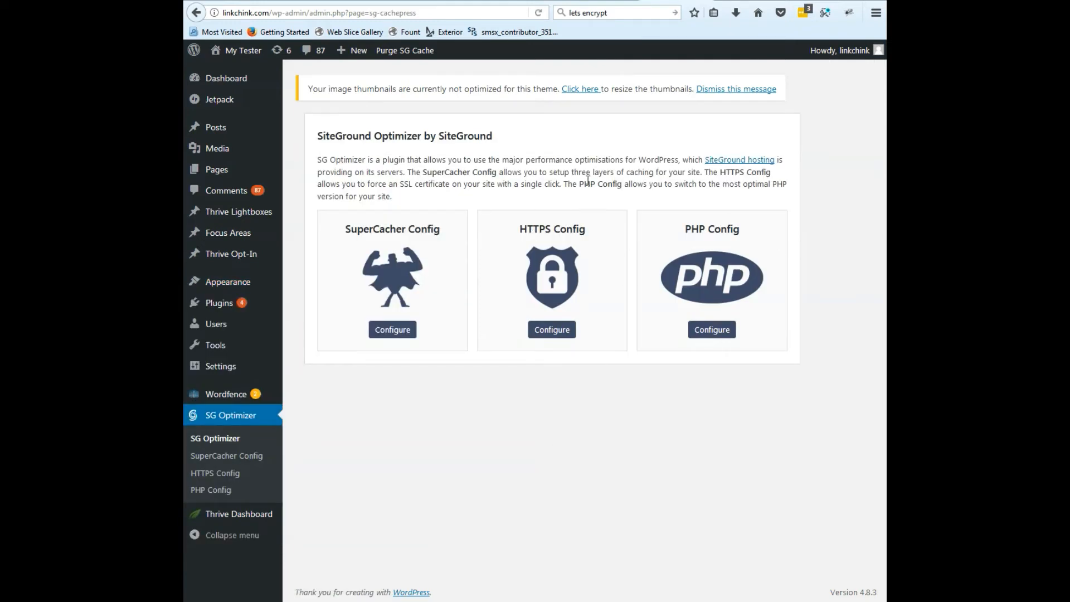
pyautogui.click(552, 329)
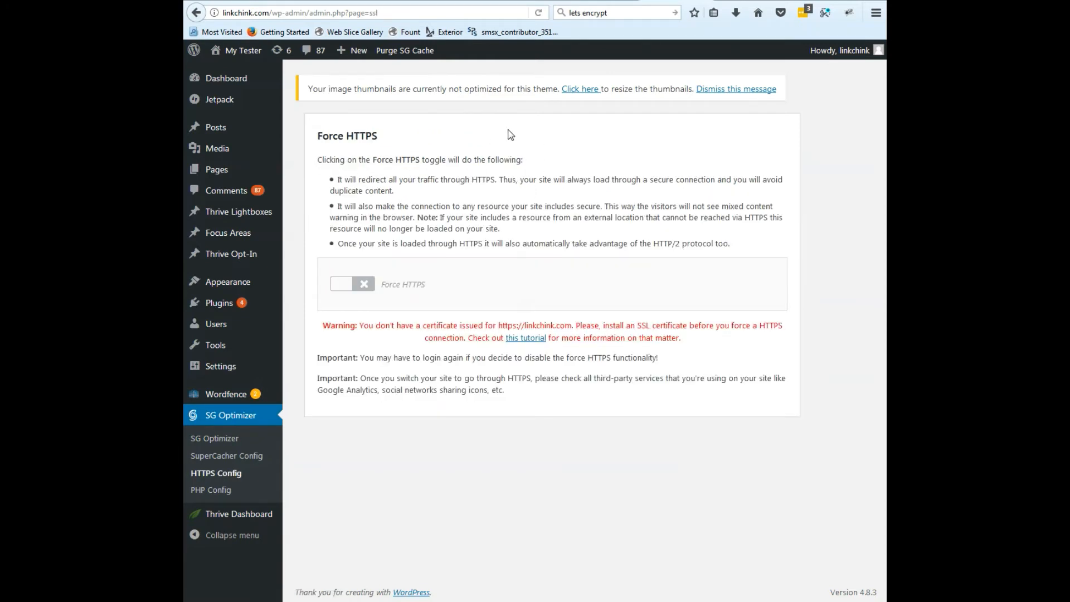
pyautogui.click(730, 89)
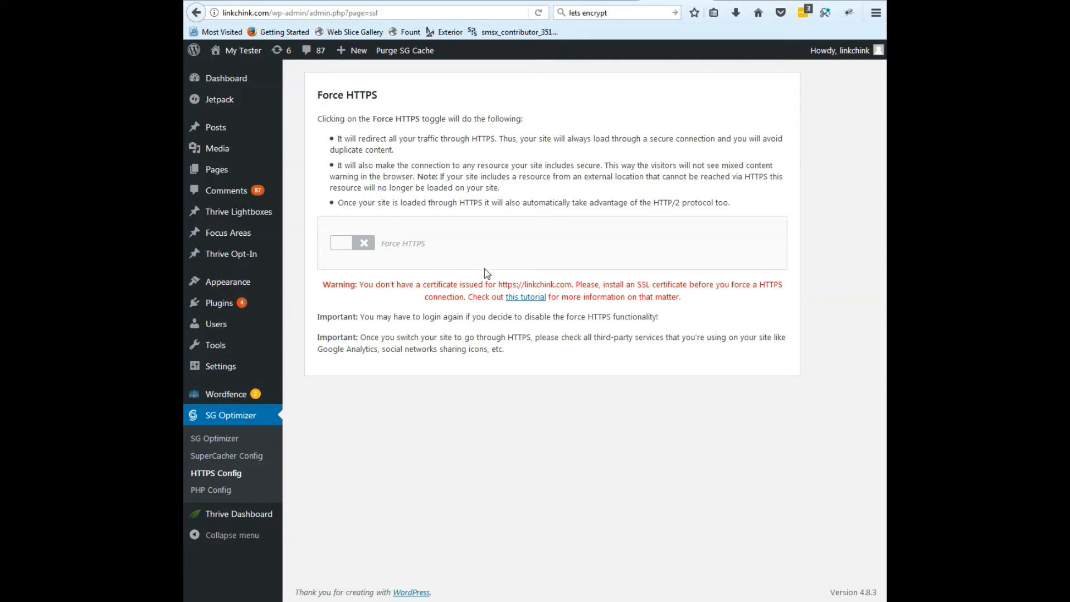
pyautogui.click(539, 13)
pyautogui.click(232, 13)
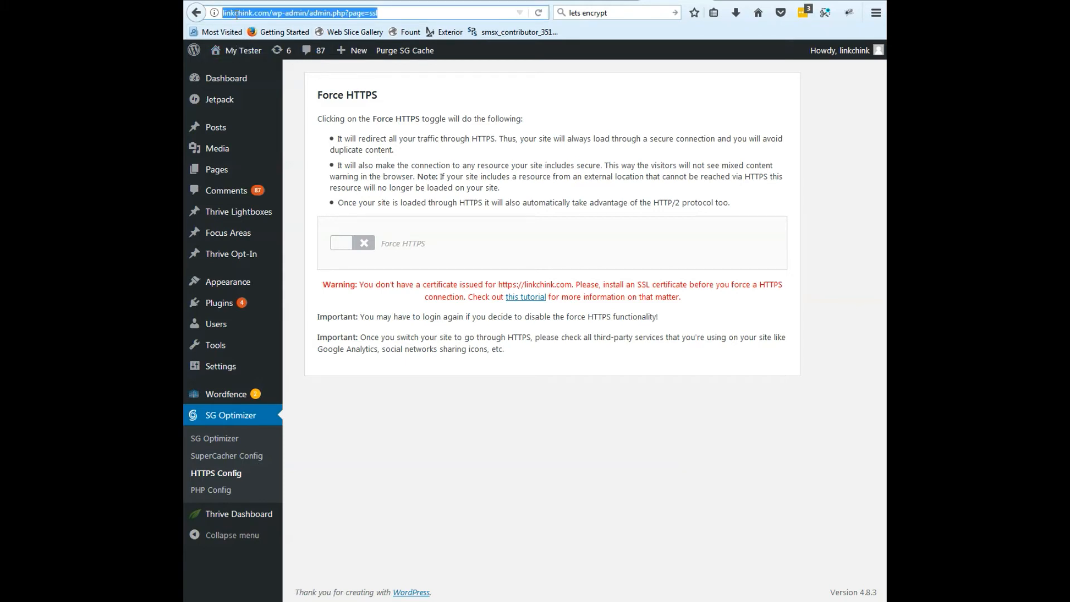
pyautogui.press('Home')
pyautogui.write('https')
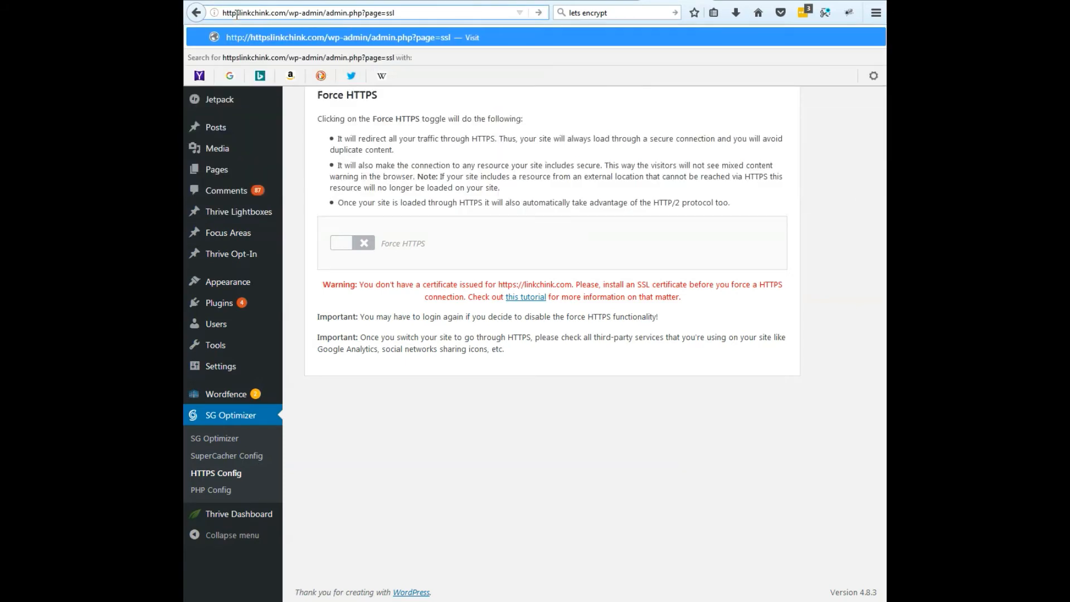
pyautogui.write('://')
pyautogui.press('Return')
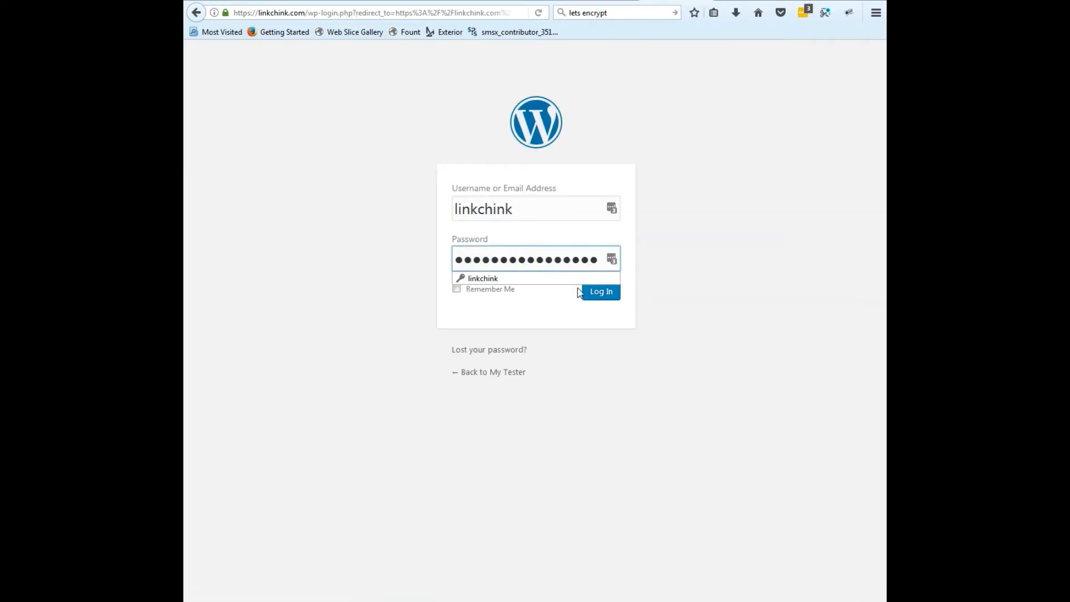
pyautogui.click(586, 294)
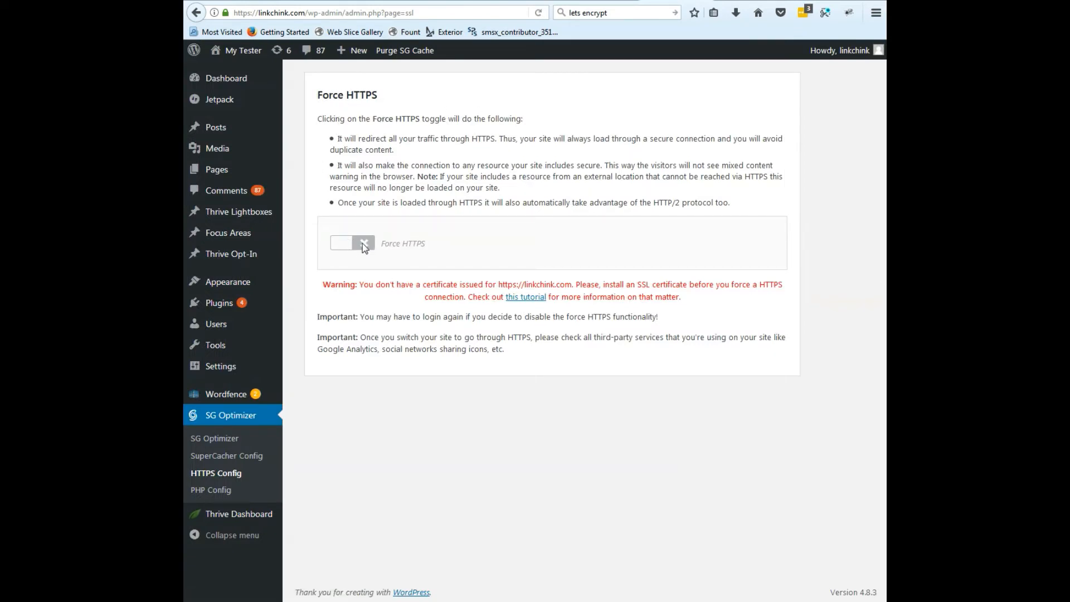
# Step: Purge the SG cache and update the SG Optimizer plugin to version 3.3.4
pyautogui.click(405, 53)
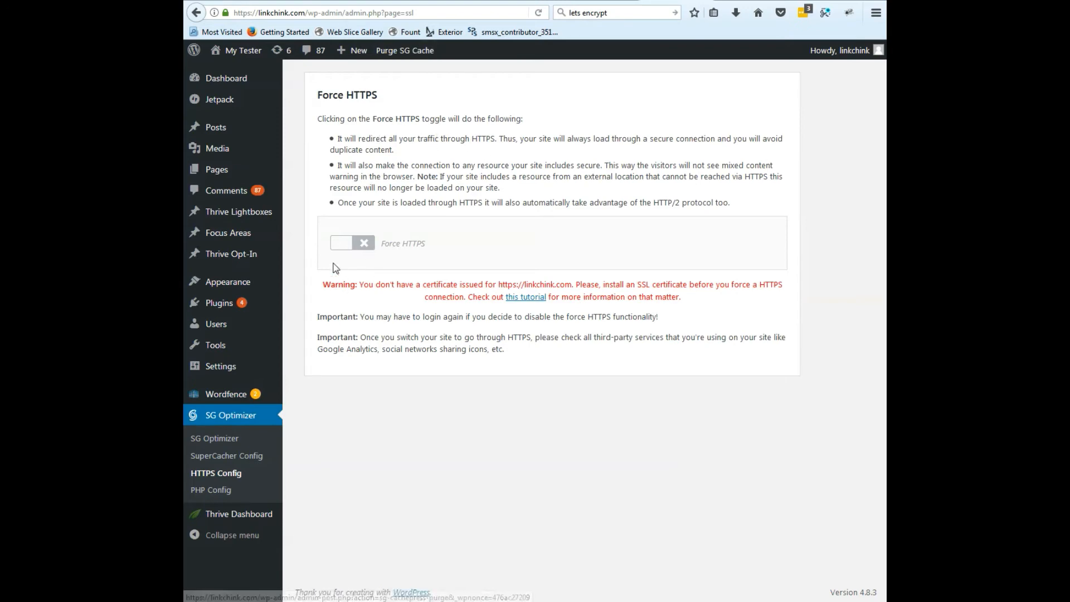
pyautogui.click(223, 310)
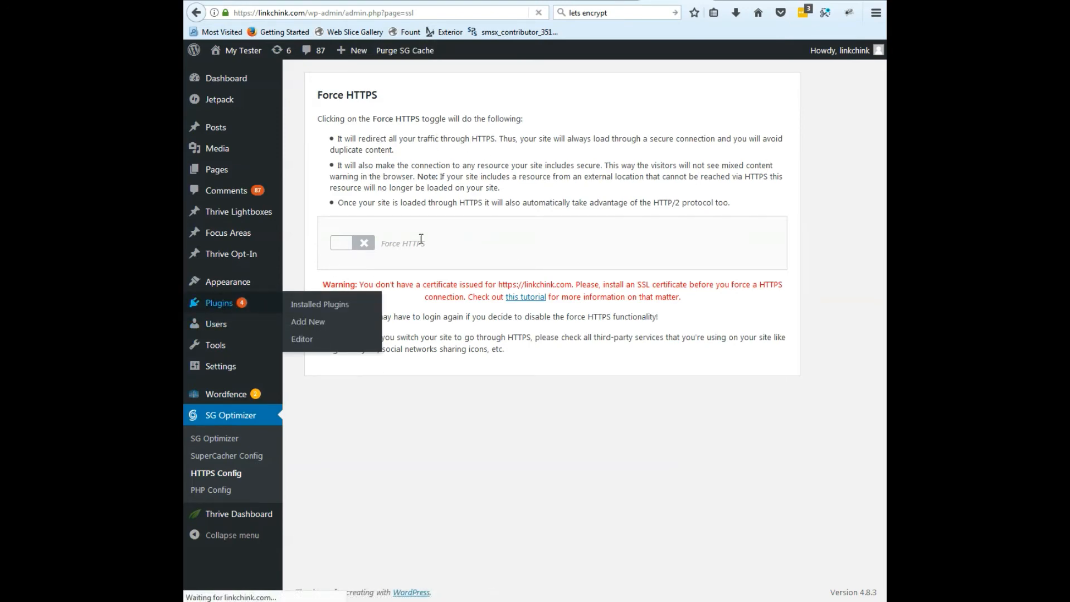
pyautogui.scroll(-5, 425, 238)
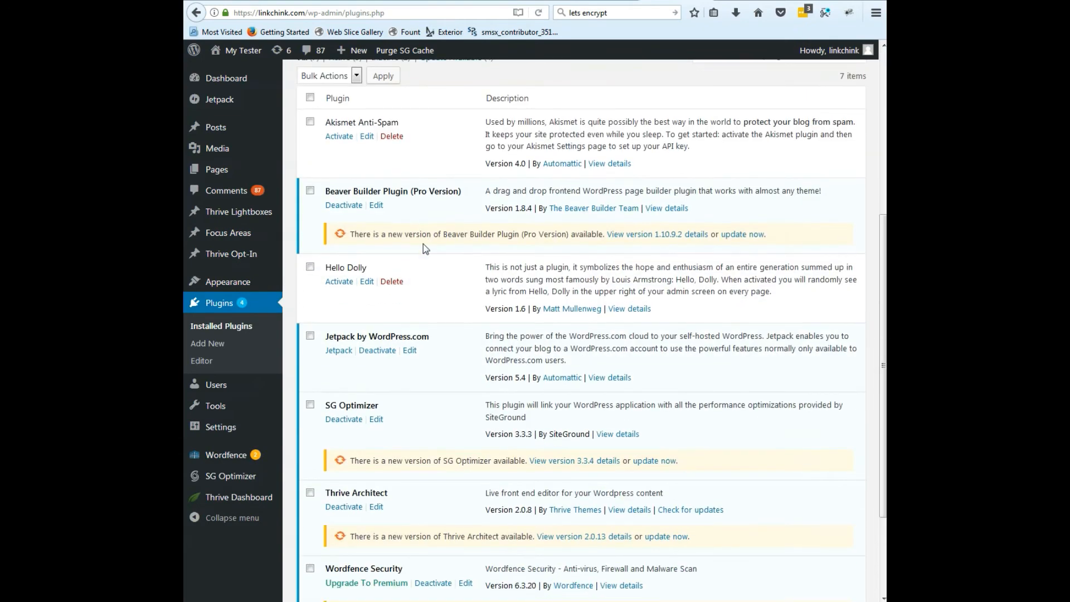
pyautogui.click(656, 461)
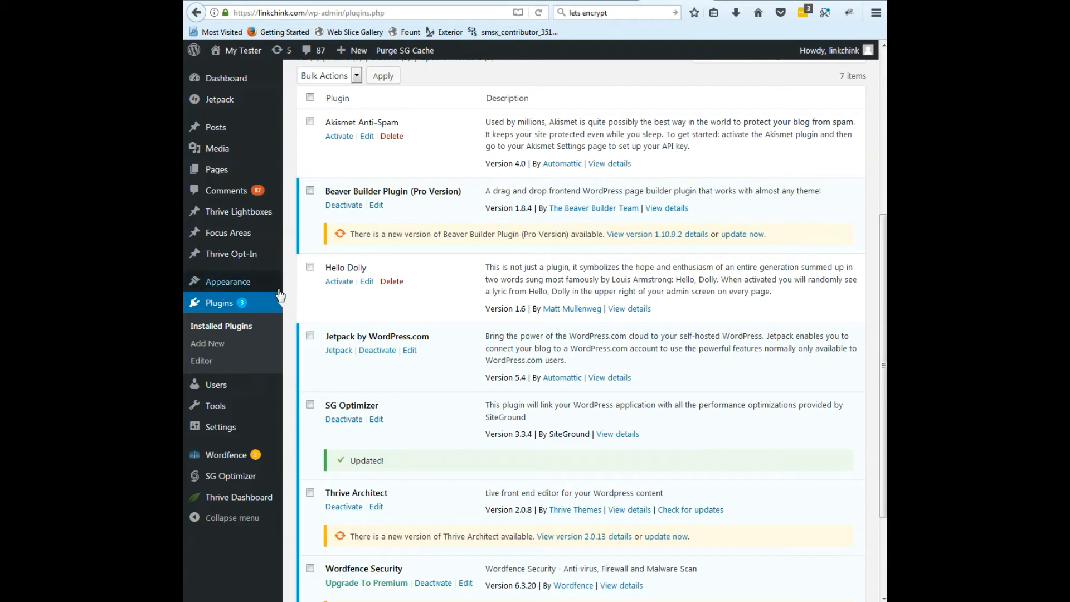
# Step: Open SG Optimizer's HTTPS Config page and reload it over http instead of https
pyautogui.click(230, 476)
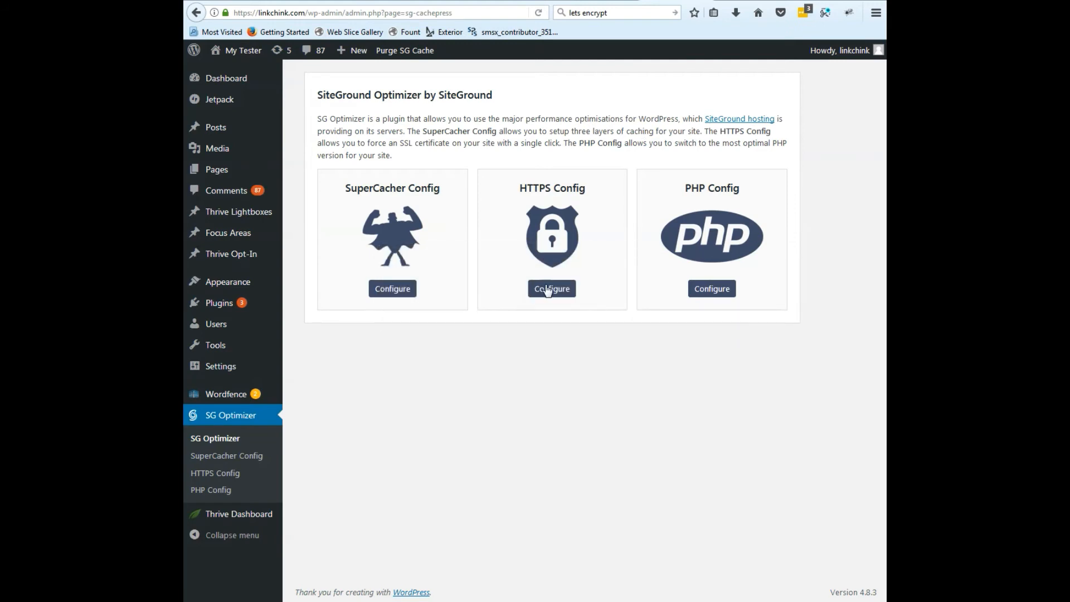
pyautogui.click(551, 289)
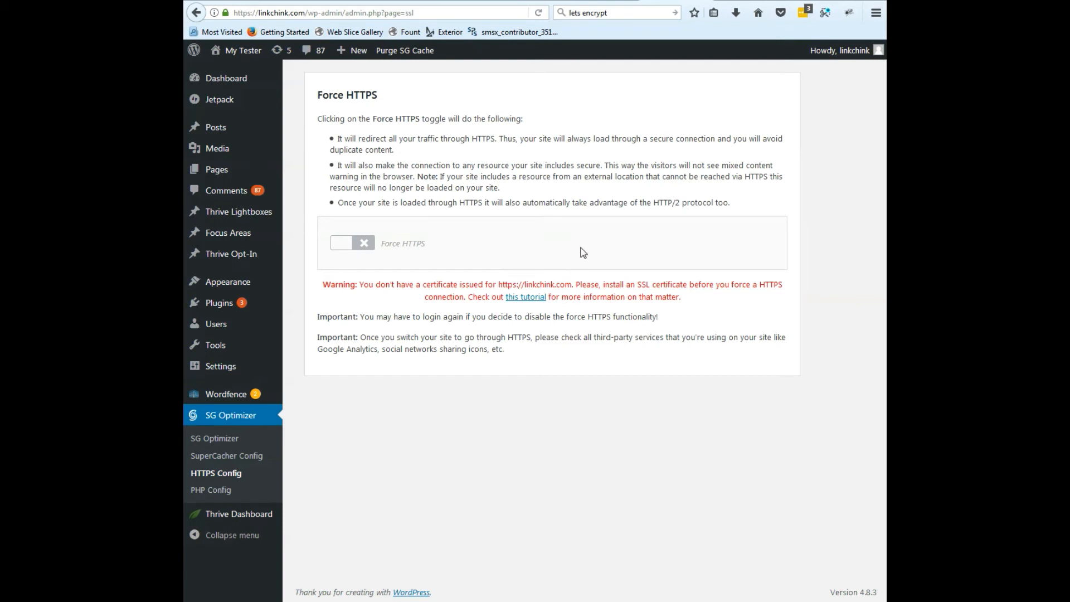
pyautogui.click(252, 12)
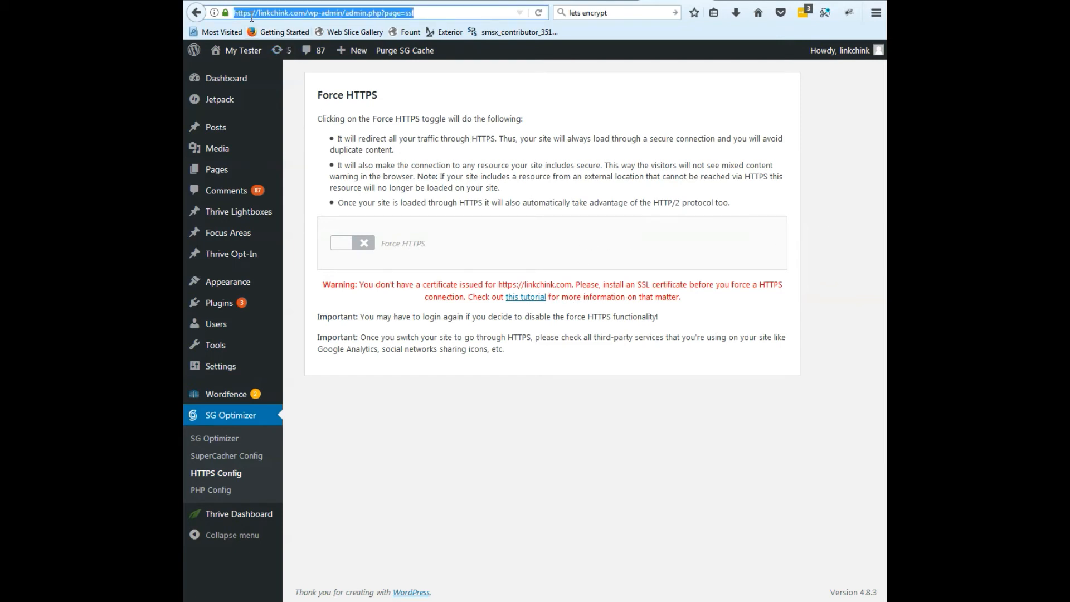
pyautogui.click(252, 12)
pyautogui.press('BackSpace')
pyautogui.press('Return')
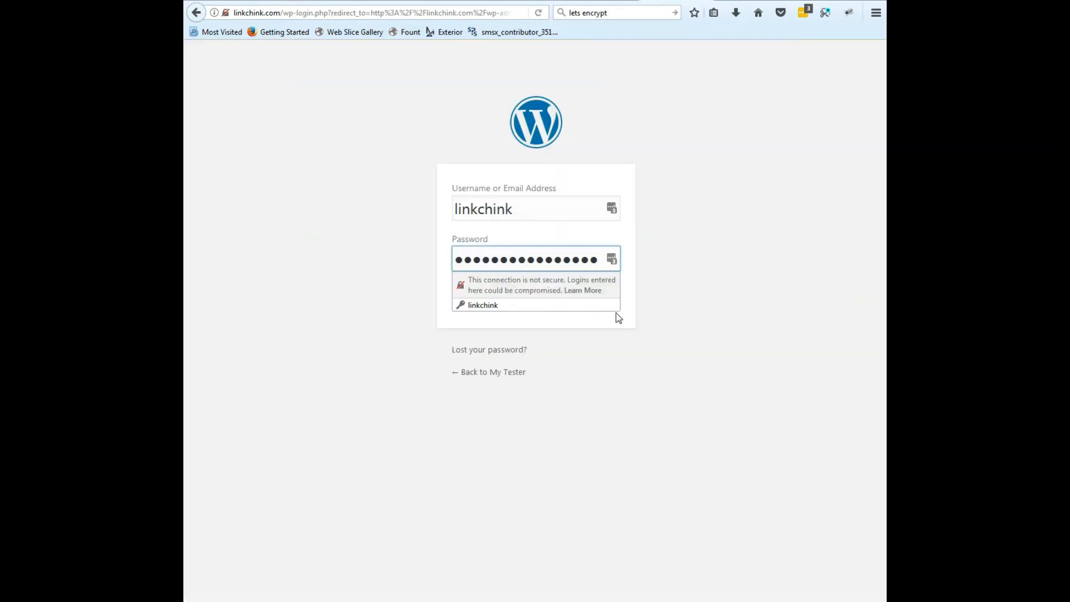
# Step: Log in to WordPress with the prefilled credentials, submitting the login form again after the first attempt
pyautogui.click(709, 304)
pyautogui.click(594, 300)
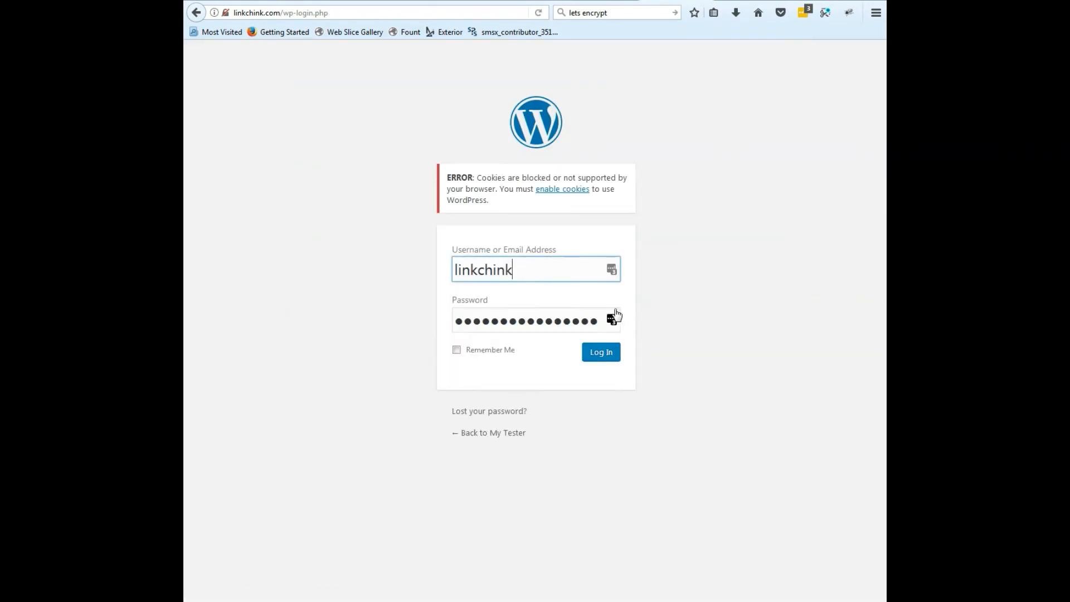
pyautogui.click(600, 357)
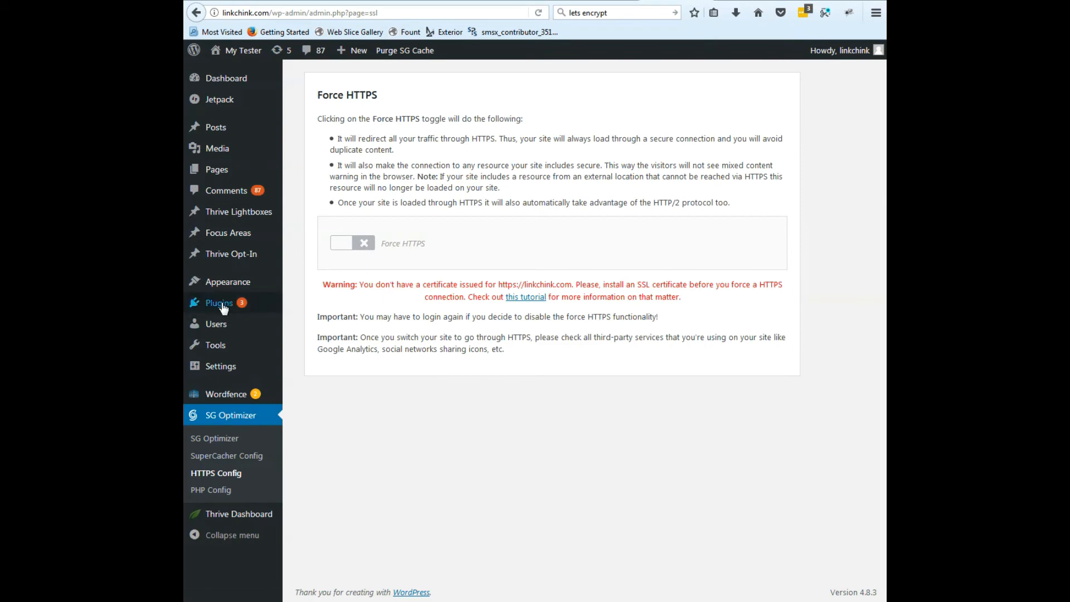
# Step: Open the page for adding new WordPress plugins and search for "really simple ssl"
pyautogui.click(306, 323)
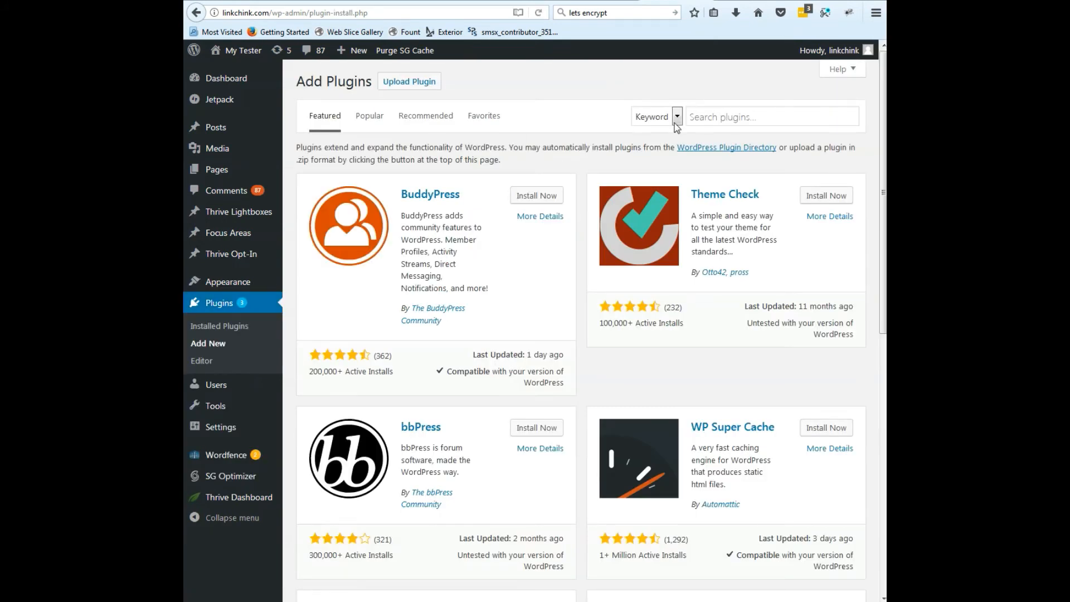
pyautogui.click(716, 117)
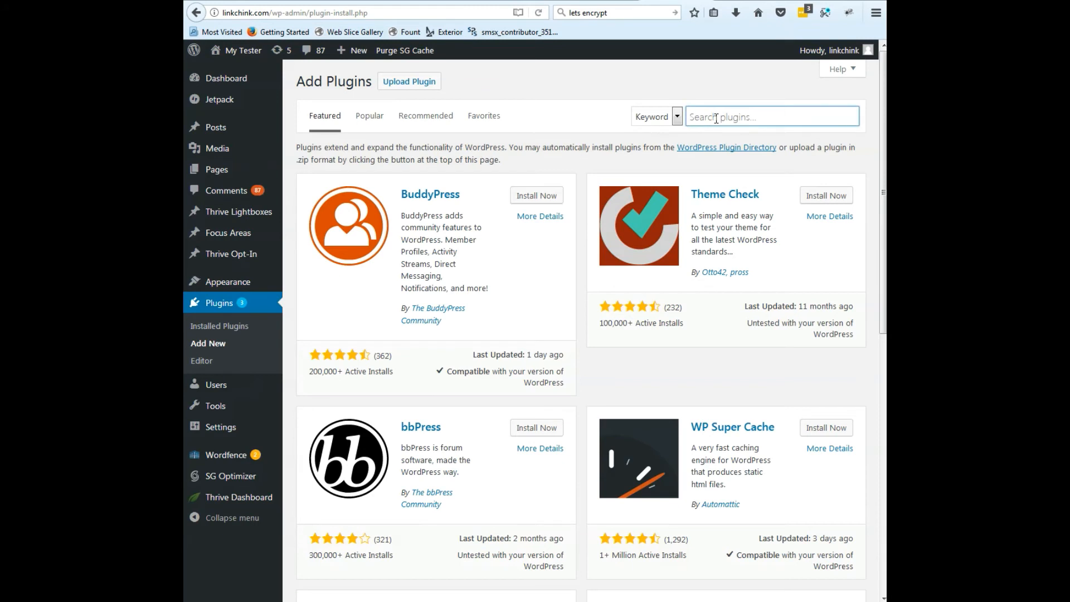
pyautogui.write('really simple ssl')
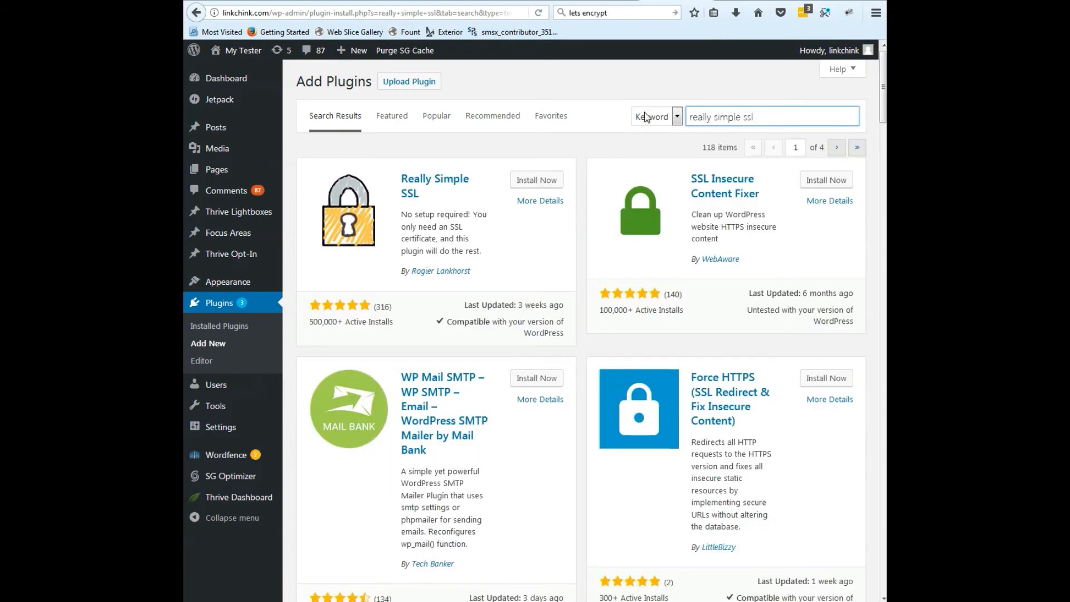
# Step: Install and activate the Really Simple SSL plugin, and go ahead with its SSL activation for the site
pyautogui.click(551, 184)
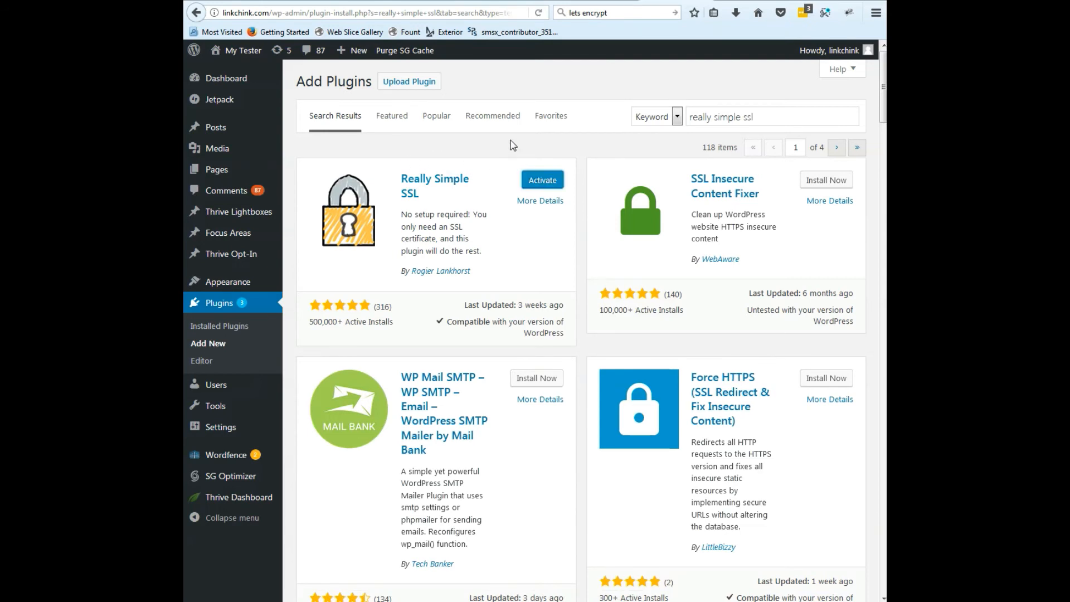
pyautogui.click(537, 182)
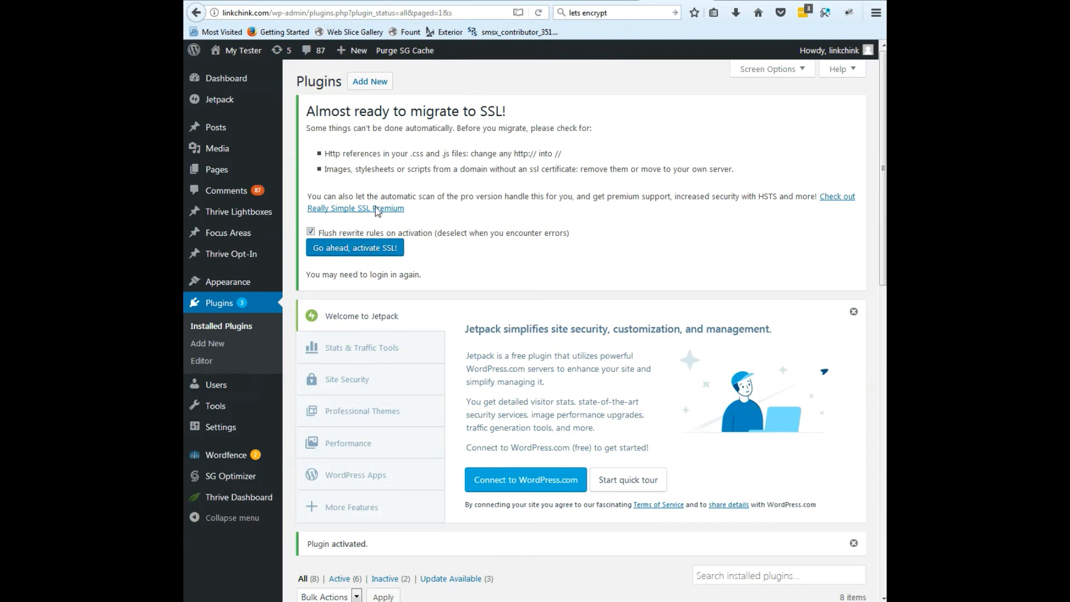
pyautogui.click(339, 252)
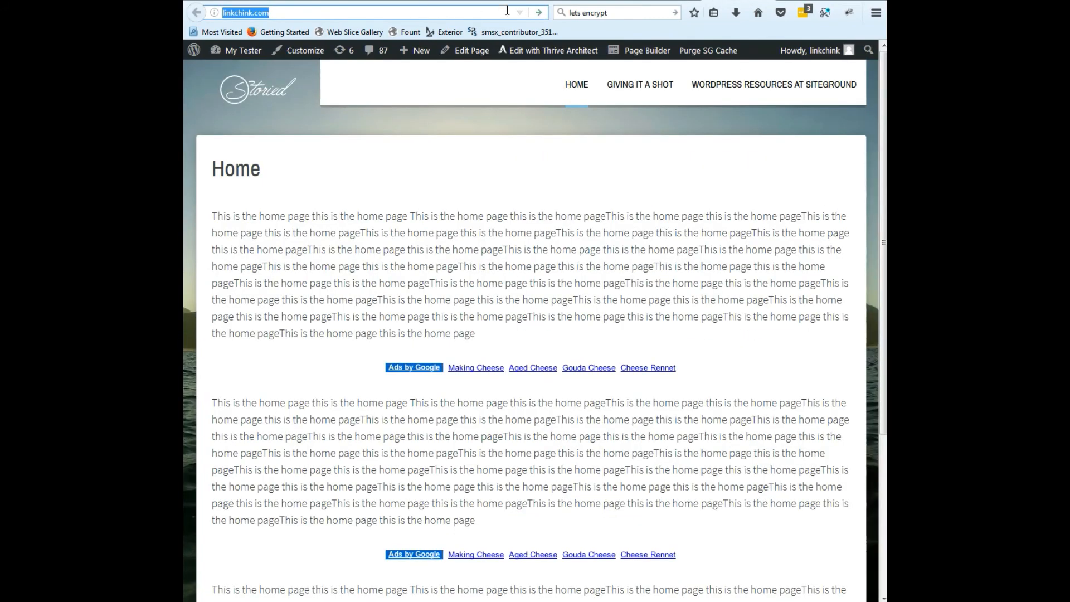
# Step: Reload the linkchink.com home page and check its connection security and page content
pyautogui.click(538, 13)
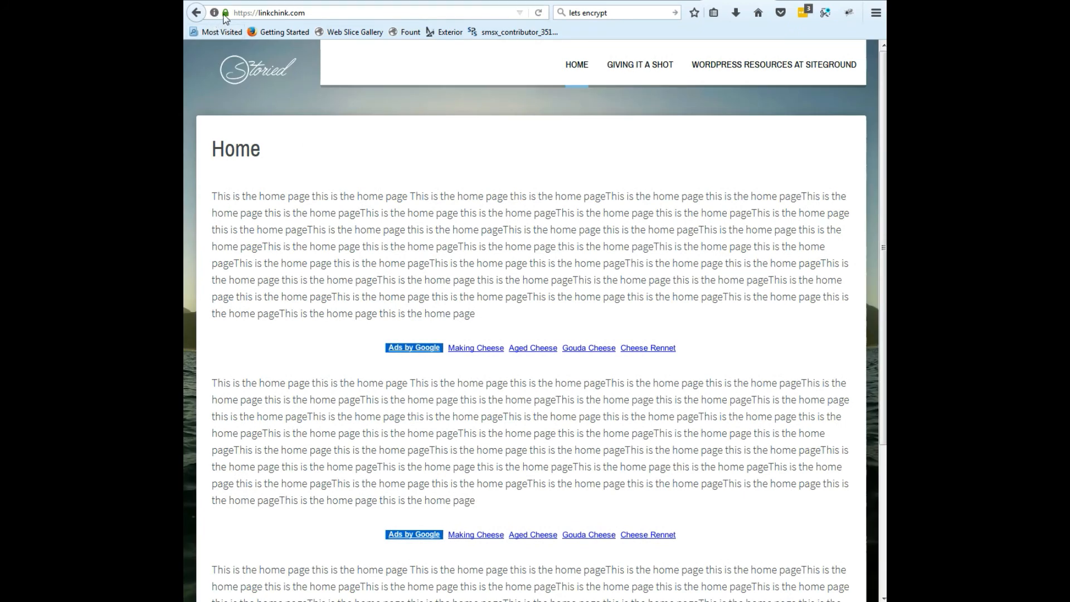
pyautogui.click(224, 14)
pyautogui.click(603, 49)
pyautogui.scroll(-3, 527, 229)
pyautogui.scroll(3, 379, 207)
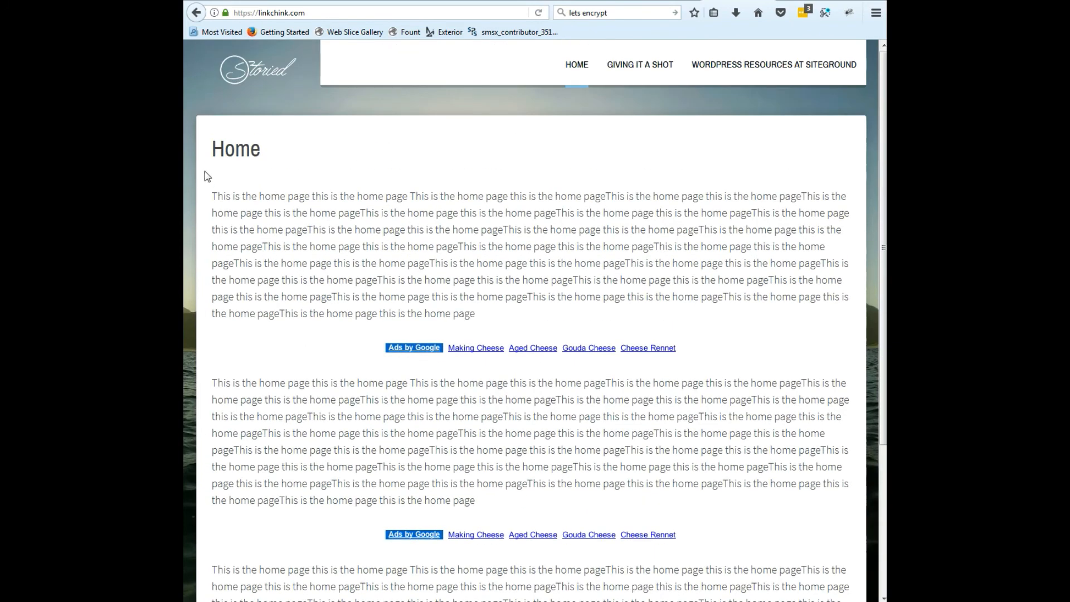